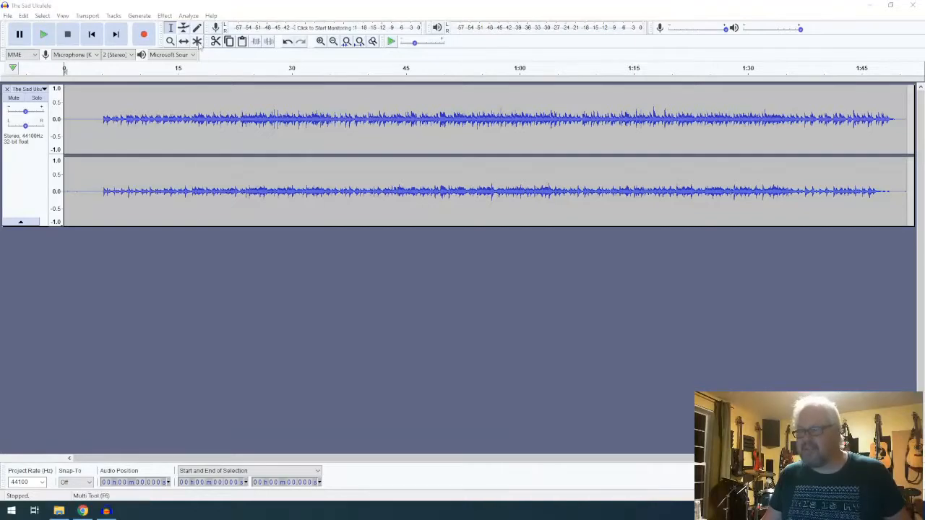
pyautogui.click(165, 16)
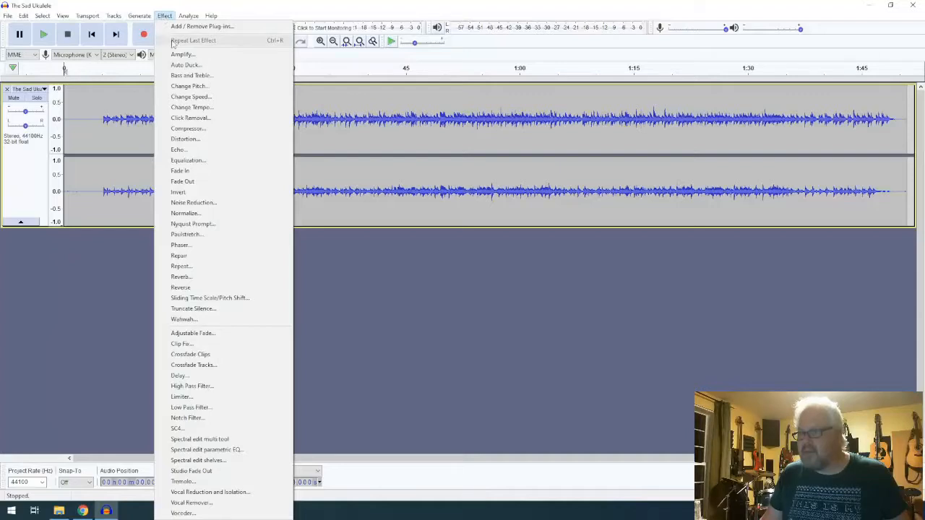
pyautogui.click(182, 55)
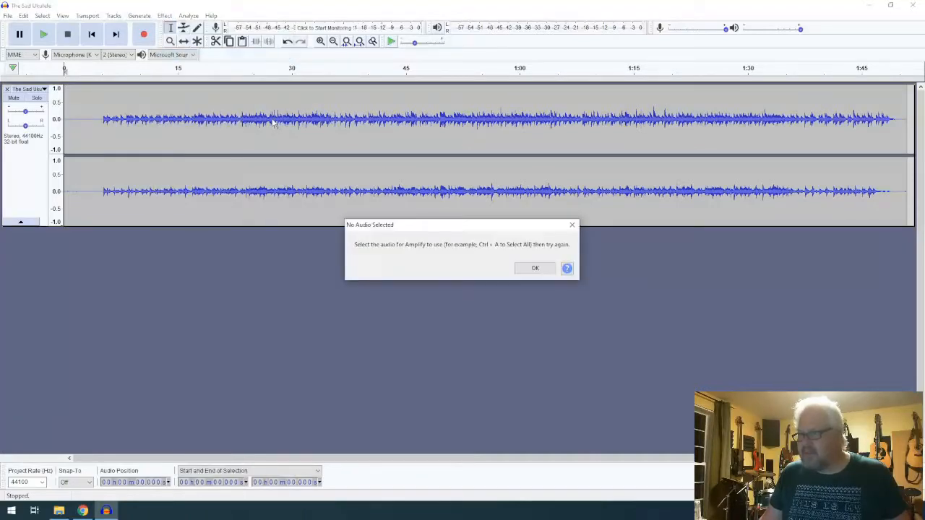
pyautogui.click(536, 268)
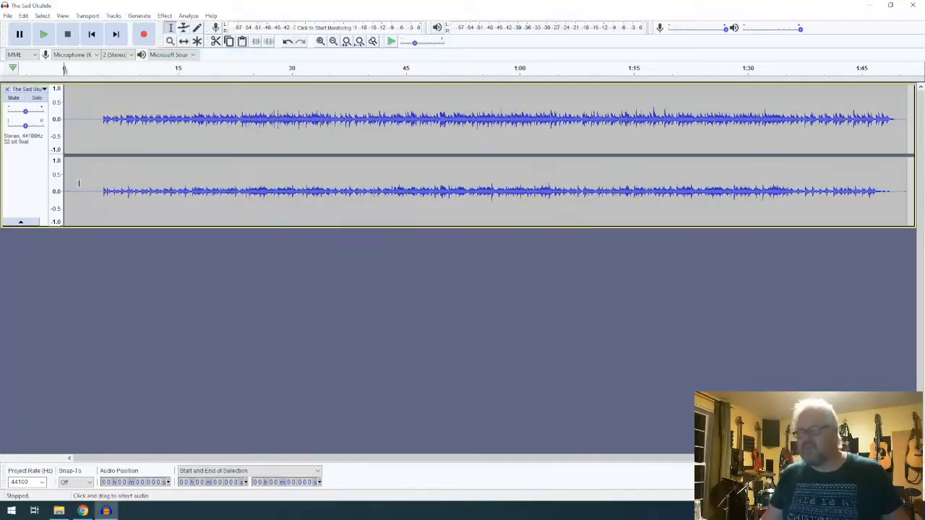
# Step: Amplify the whole track by 8.777 dB to a 0.0 dB peak without allowing clipping, and play back the start
pyautogui.hotkey('ctrl', 'a')
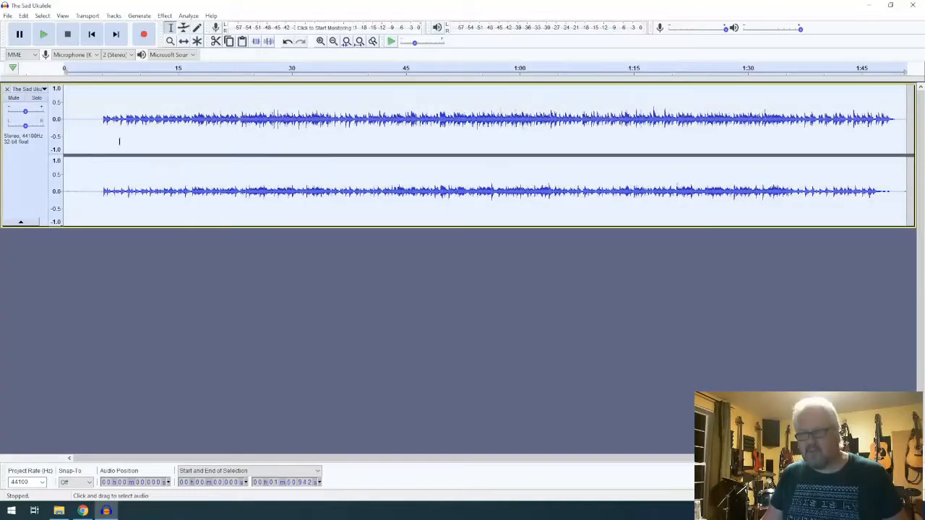
pyautogui.click(164, 15)
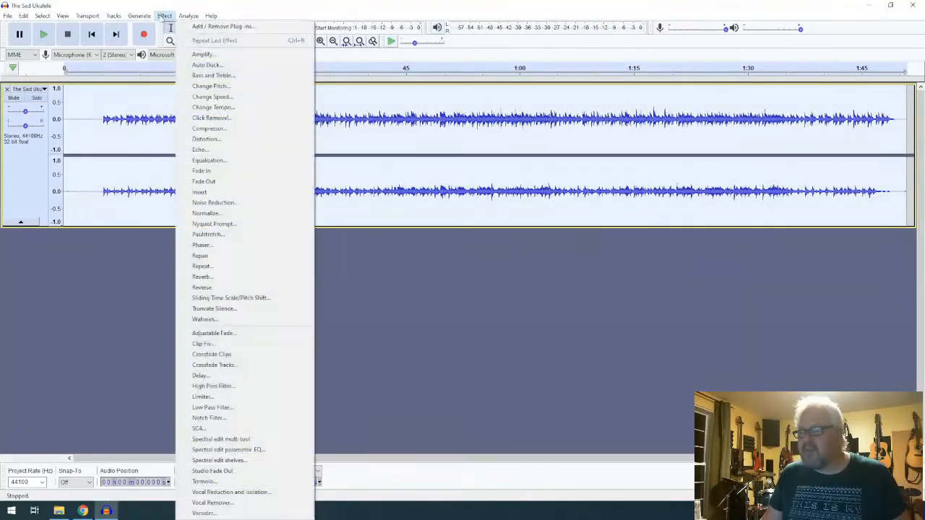
pyautogui.click(205, 56)
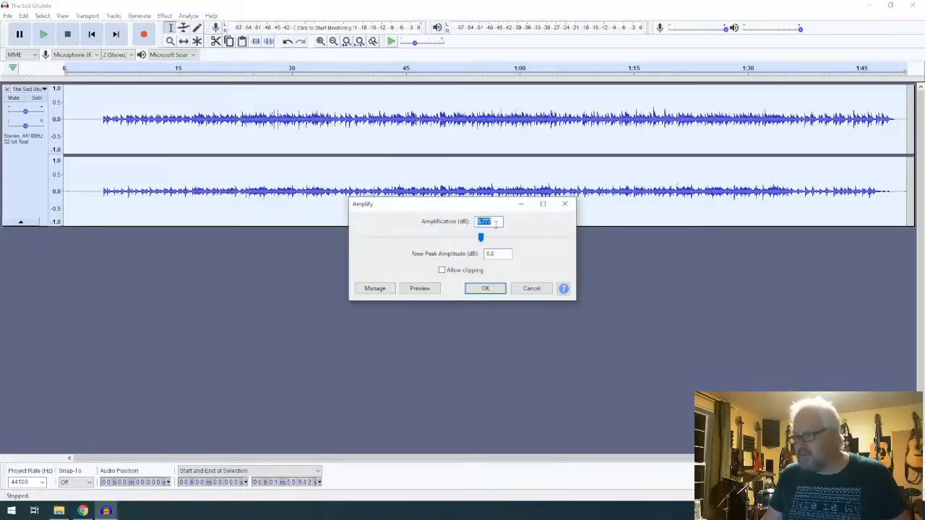
pyautogui.click(441, 271)
pyautogui.click(441, 270)
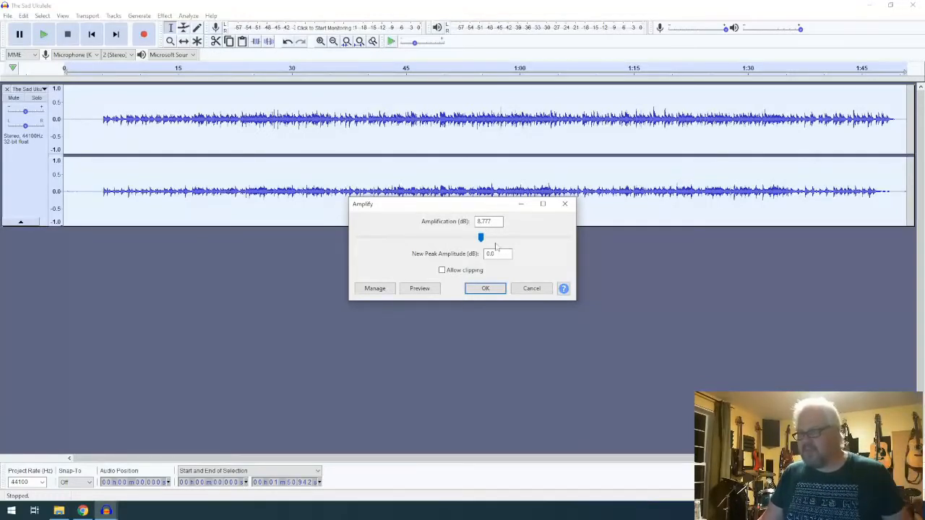
pyautogui.click(485, 289)
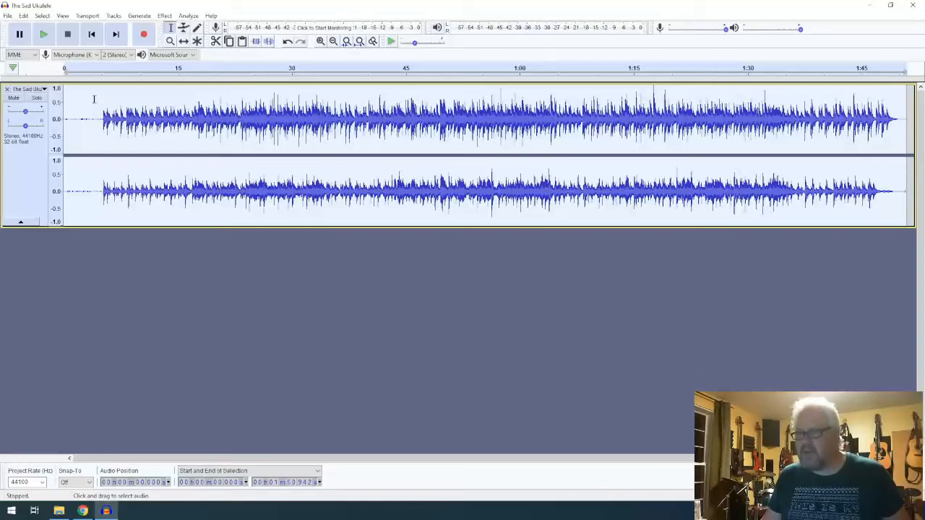
pyautogui.click(44, 35)
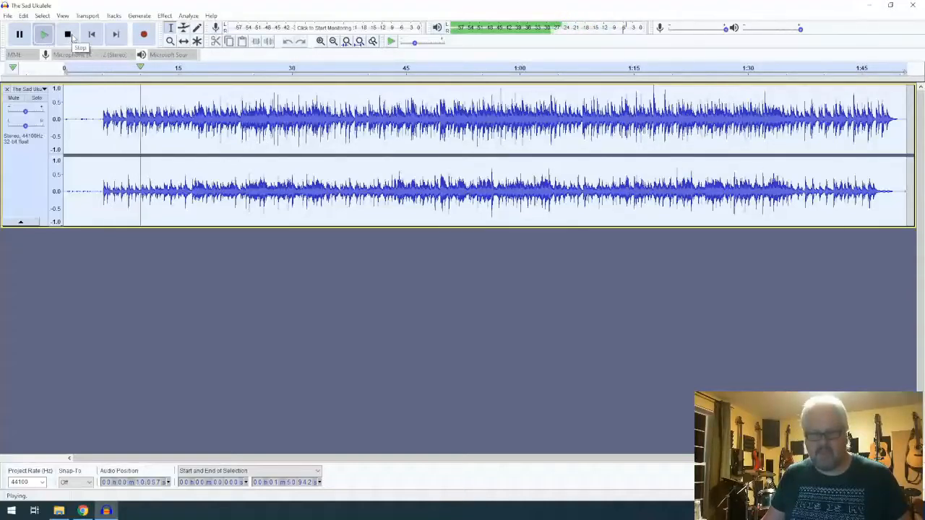
pyautogui.click(72, 36)
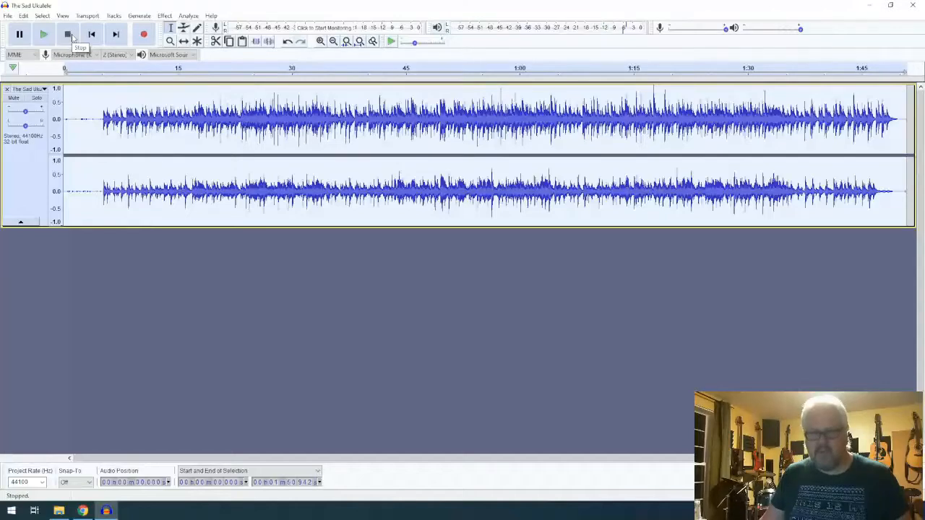
# Step: Delete the lead-in before the first note, from the track start to about 5.161 s, and play back the new opening
pyautogui.click(102, 108)
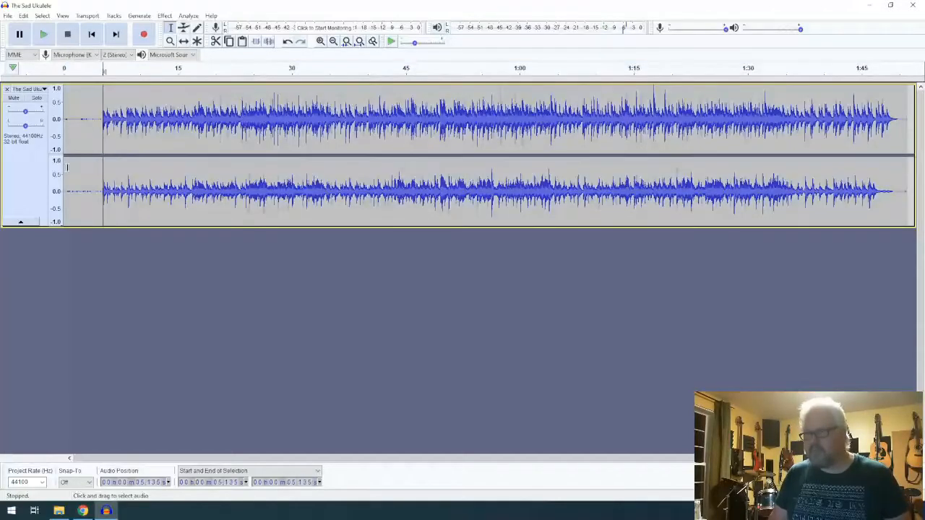
pyautogui.click(105, 116)
pyautogui.press('shift')
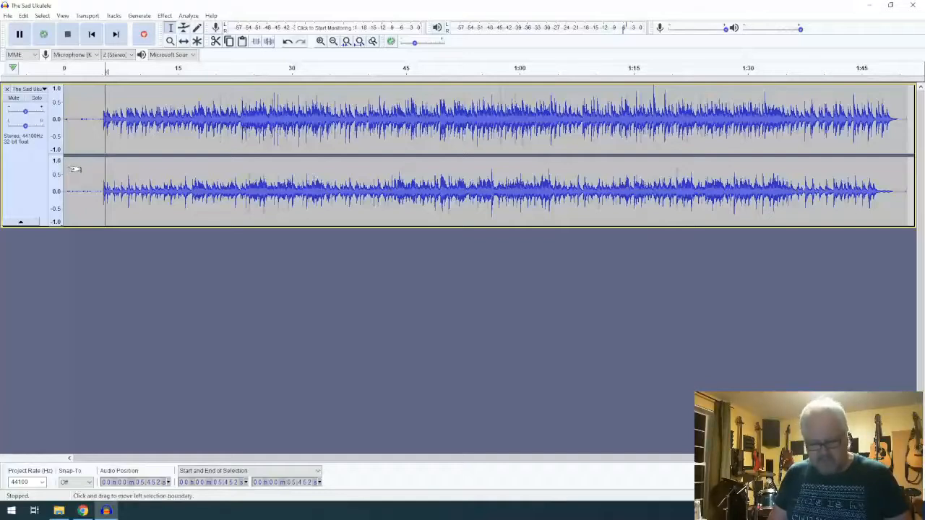
pyautogui.keyDown('shift'); pyautogui.click(67, 167); pyautogui.keyUp('shift')
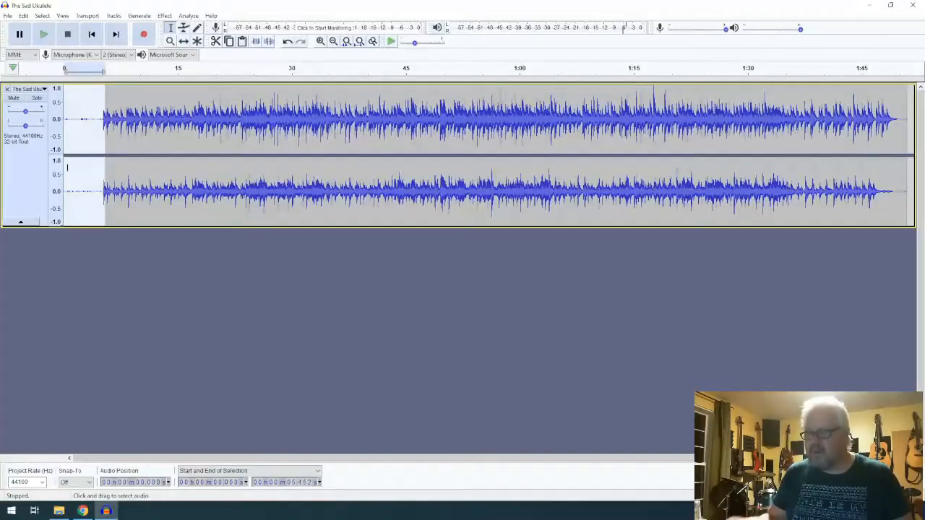
pyautogui.click(63, 16)
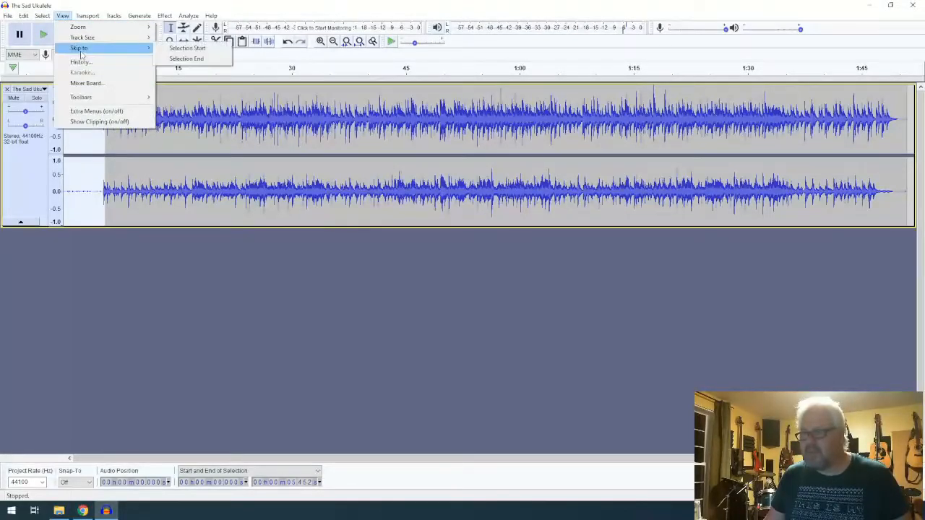
pyautogui.moveTo(134, 26)
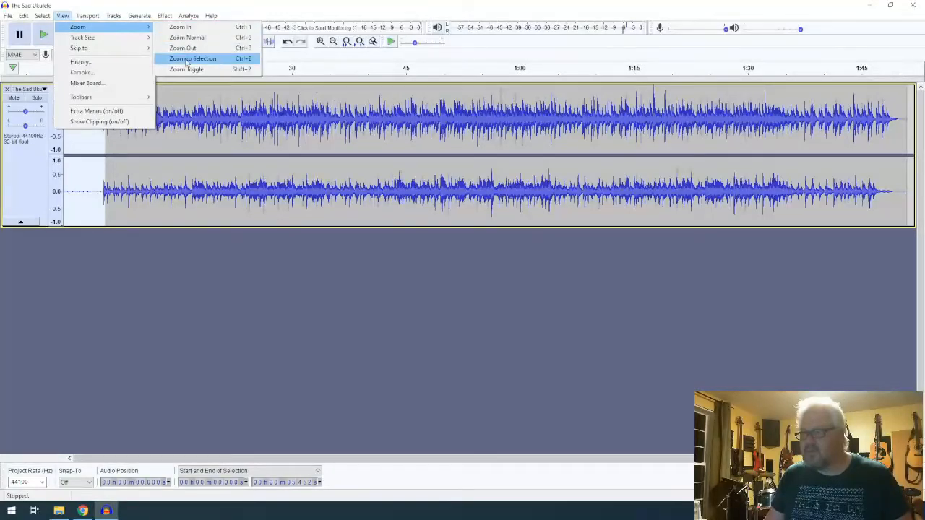
pyautogui.click(186, 60)
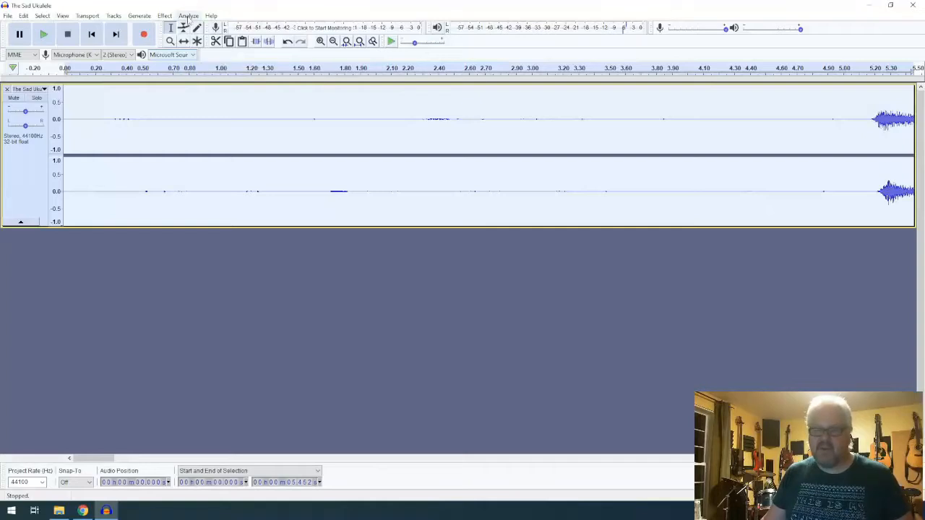
pyautogui.click(868, 102)
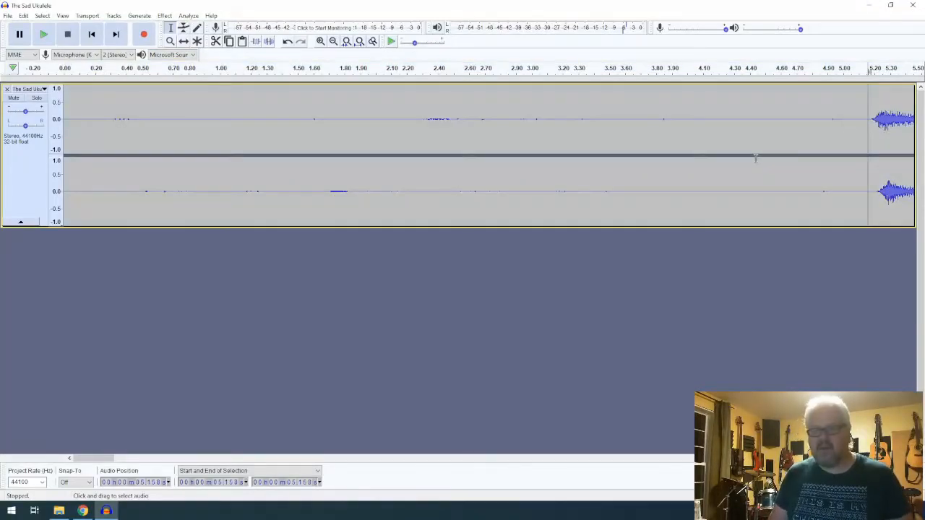
pyautogui.press('Right')
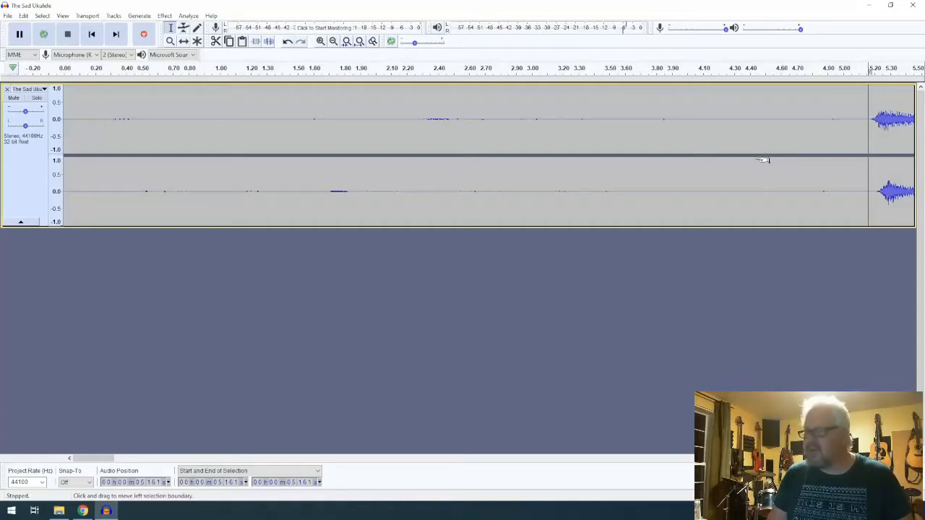
pyautogui.hotkey('shift', 'Home')
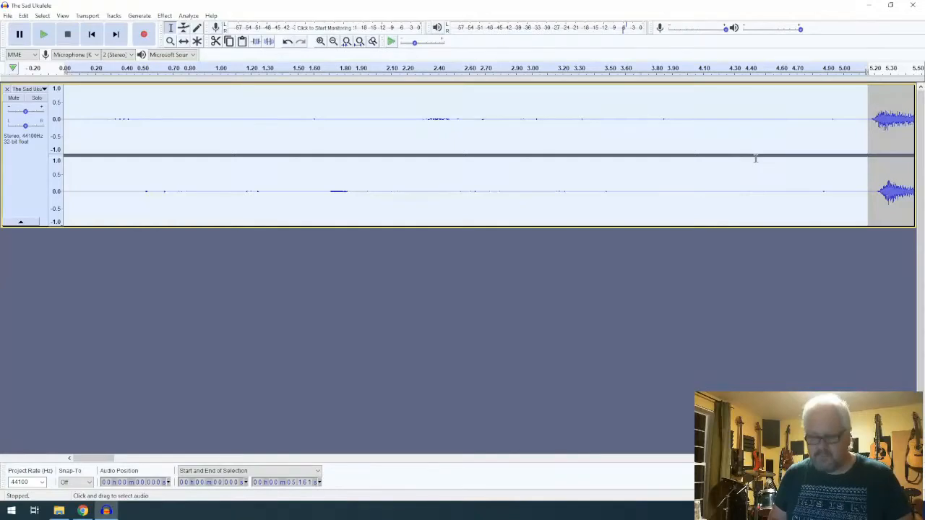
pyautogui.press('Delete')
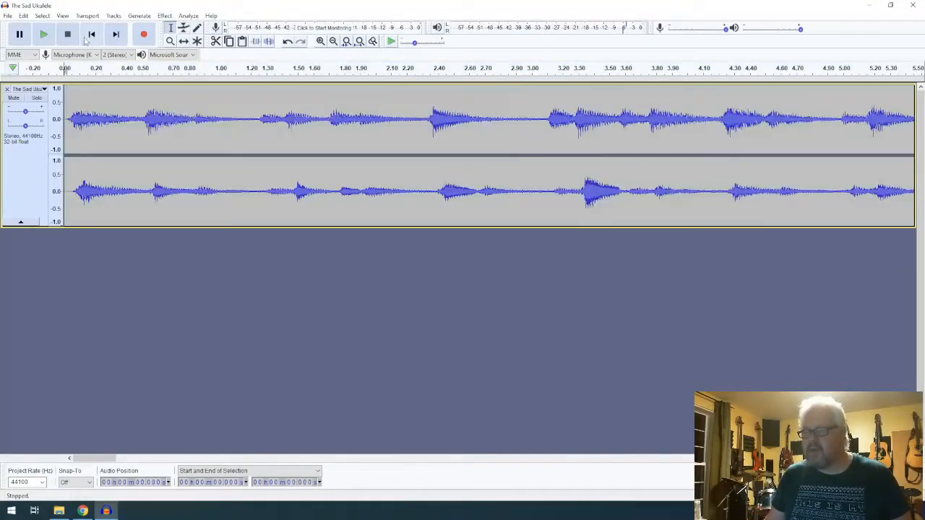
pyautogui.click(43, 35)
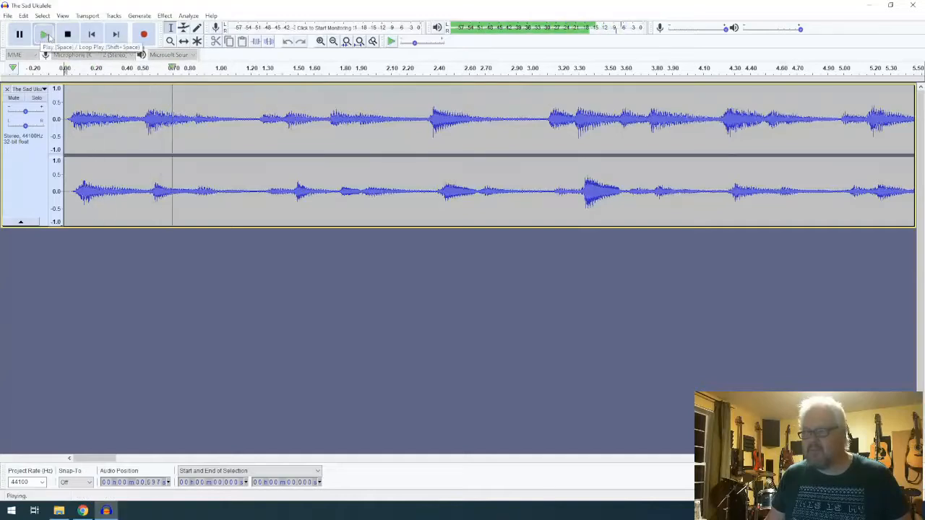
pyautogui.click(68, 35)
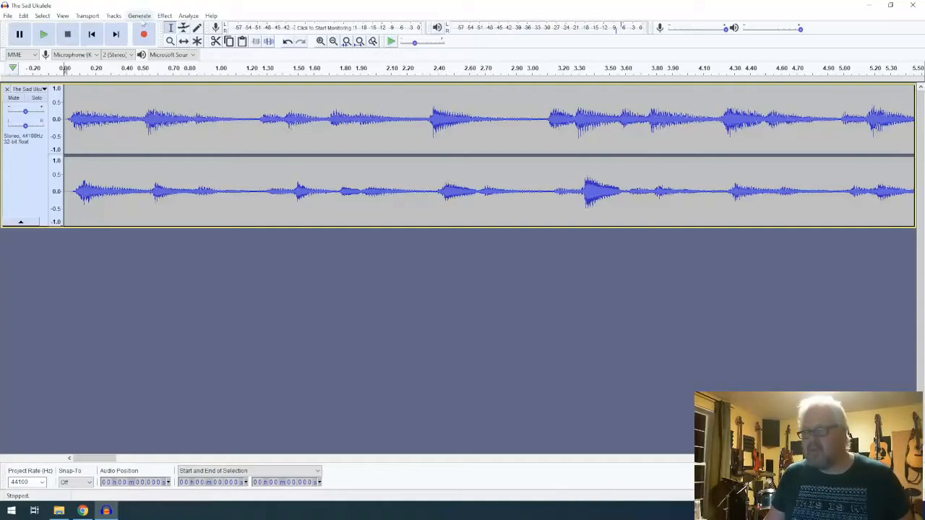
# Step: Generate 1 second of silence at the start of the track and play it back from the beginning
pyautogui.click(145, 17)
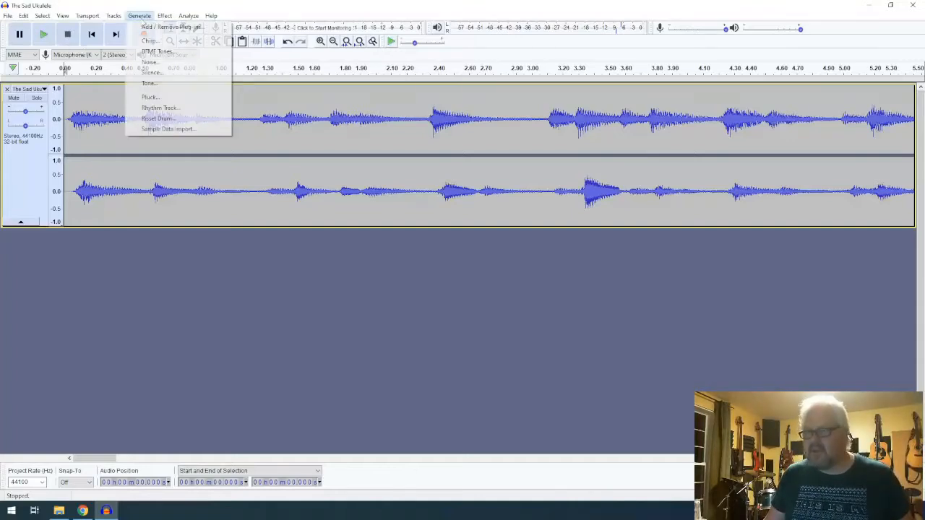
pyautogui.click(152, 72)
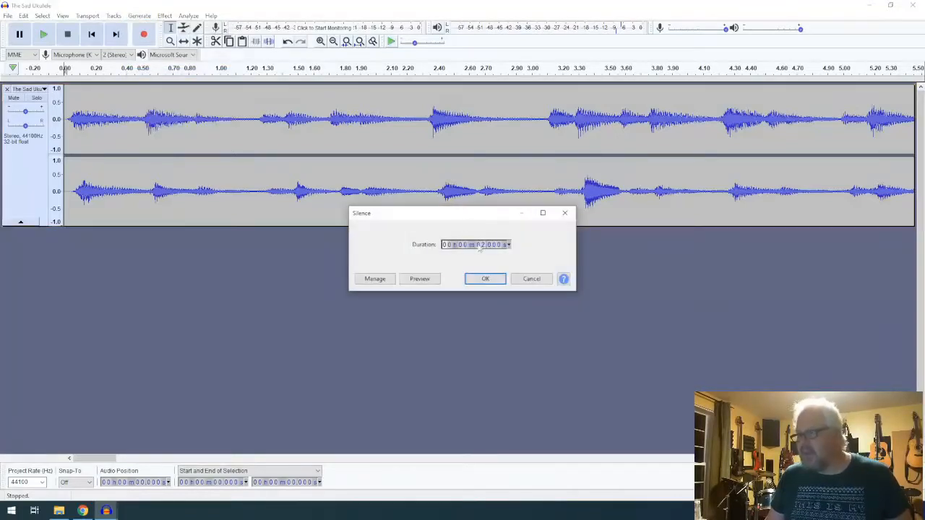
pyautogui.write('1')
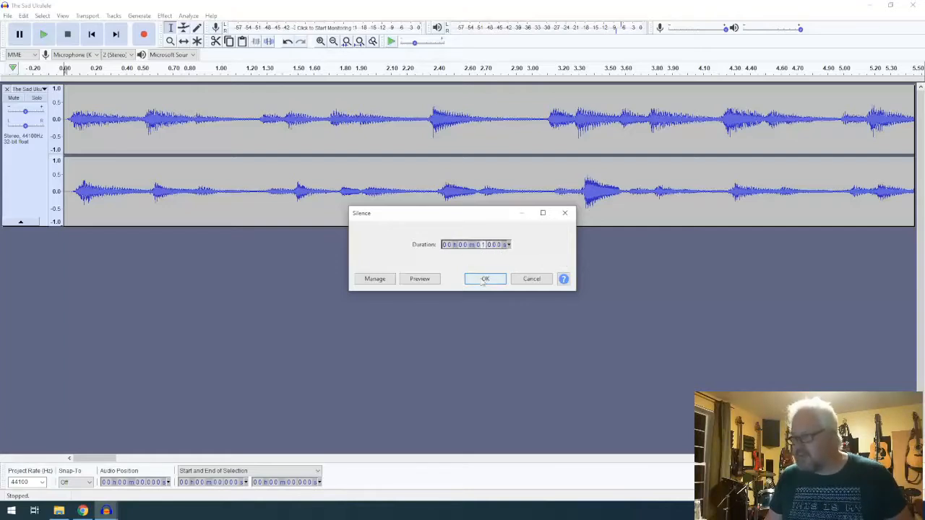
pyautogui.click(482, 279)
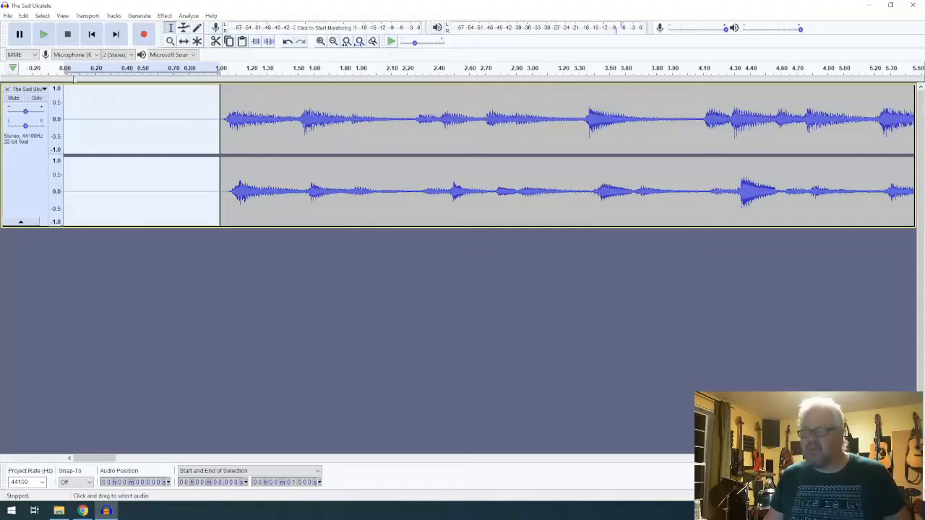
pyautogui.click(91, 32)
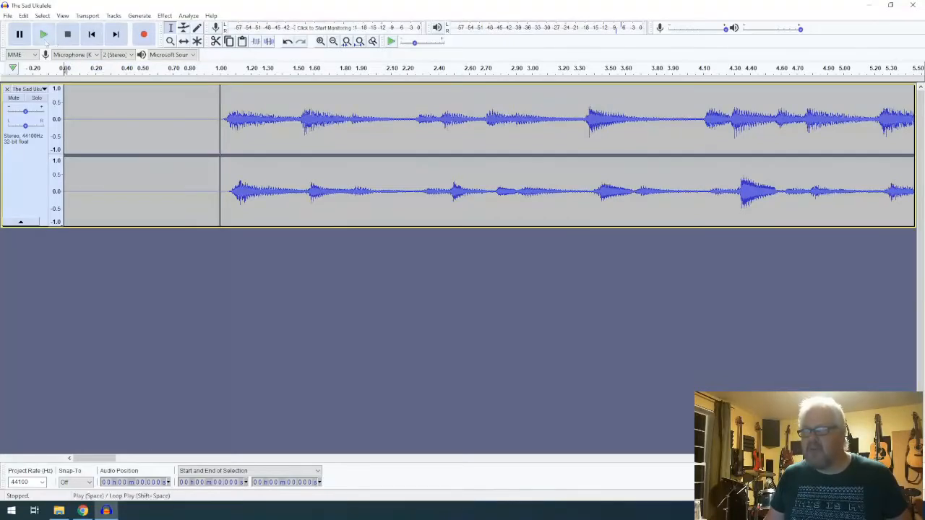
pyautogui.click(44, 36)
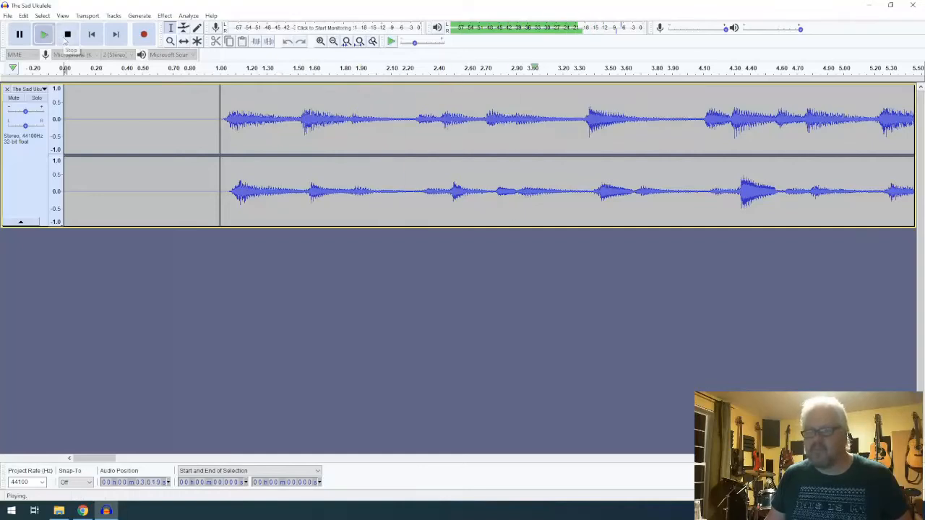
pyautogui.click(65, 38)
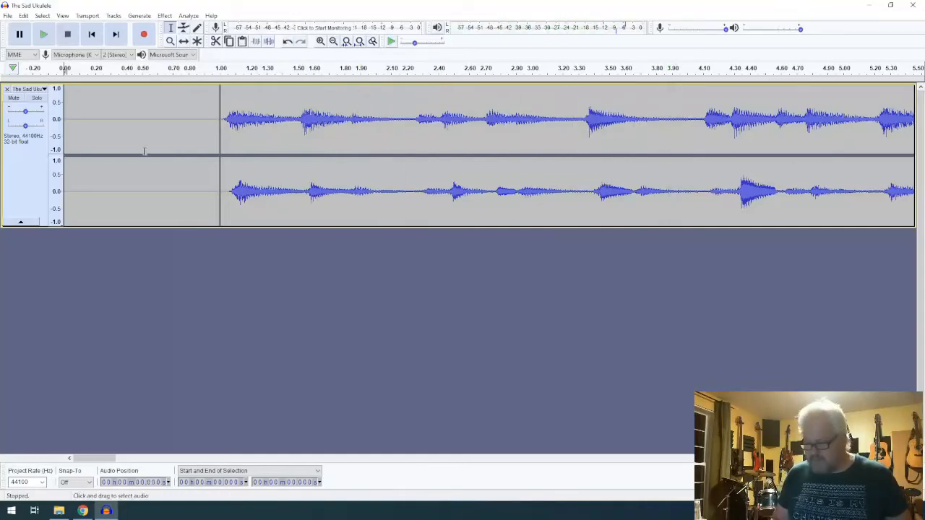
# Step: Play back the ending of the track from about 1:43.400
pyautogui.press('End')
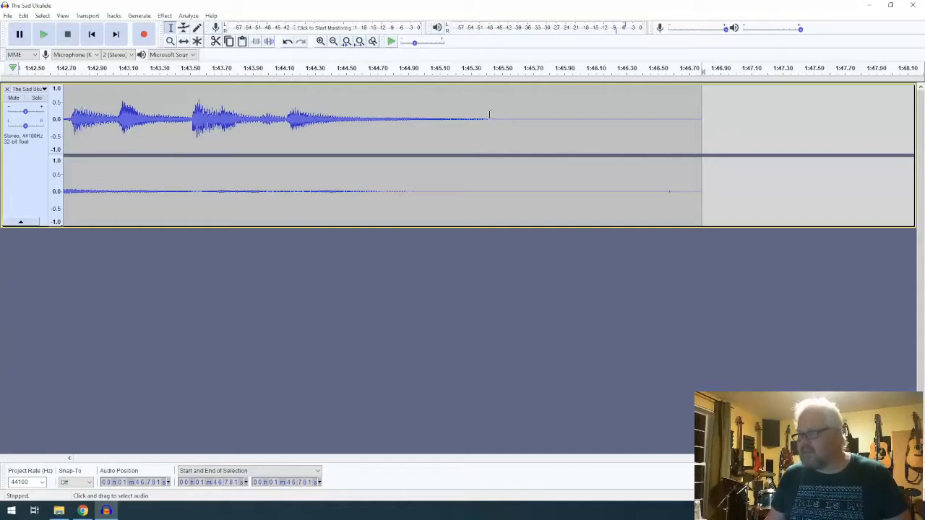
pyautogui.click(174, 98)
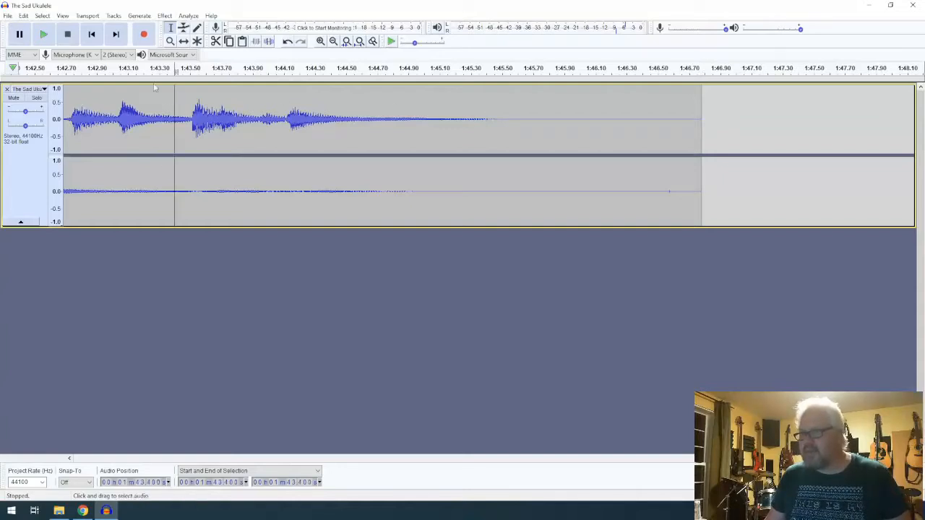
pyautogui.click(44, 35)
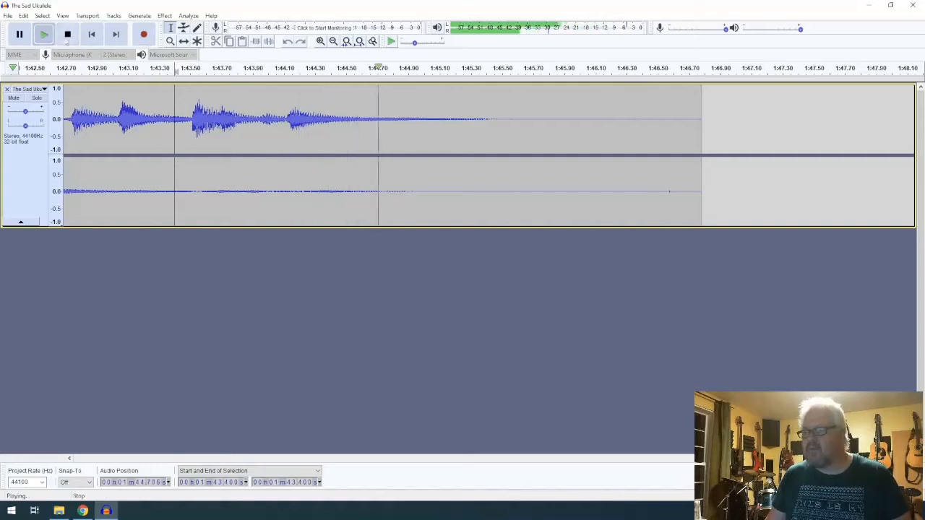
pyautogui.click(67, 37)
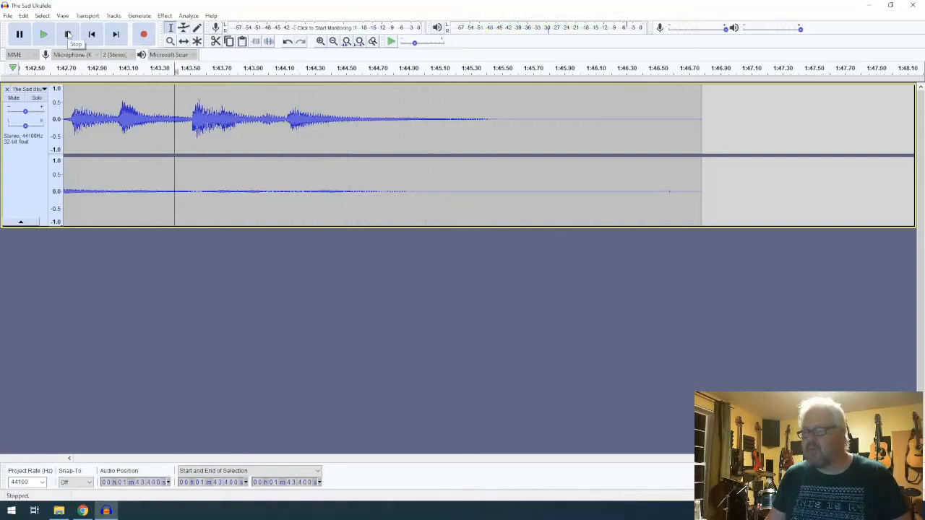
# Step: Play the ending from about 1:43.511, and apply Fade Out from that point to the end of the track
pyautogui.click(193, 107)
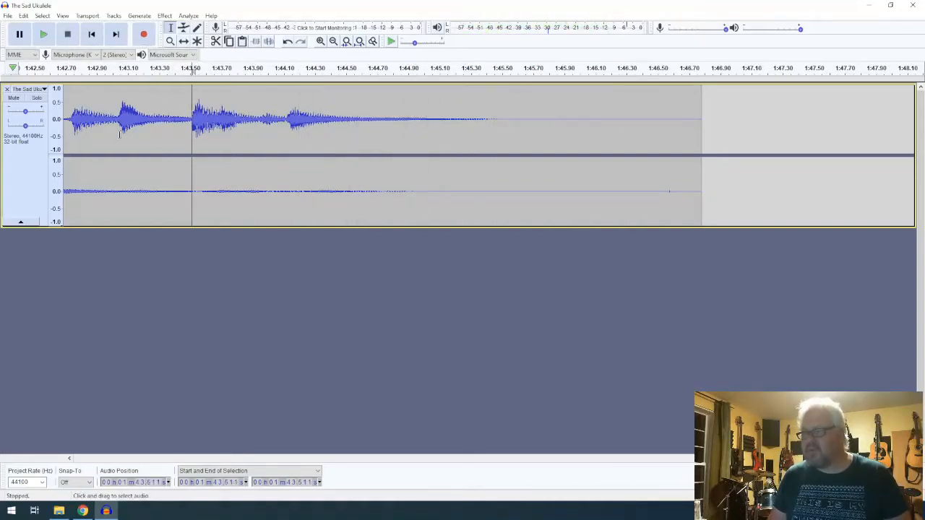
pyautogui.click(42, 35)
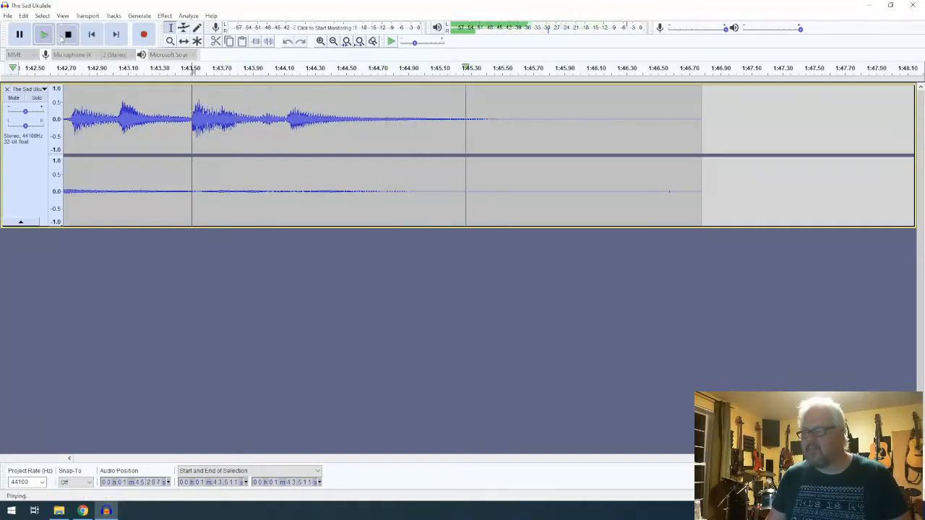
pyautogui.click(67, 35)
pyautogui.press('shift')
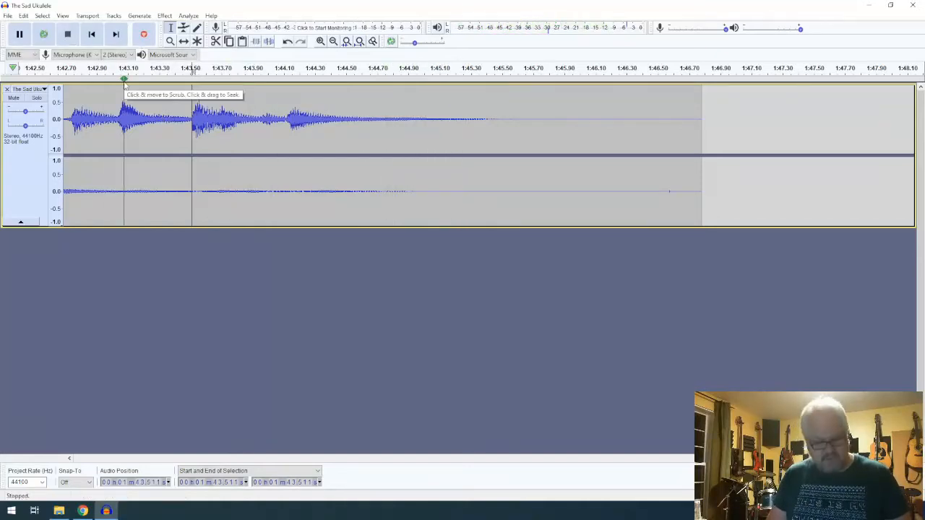
pyautogui.hotkey('shift', 'End')
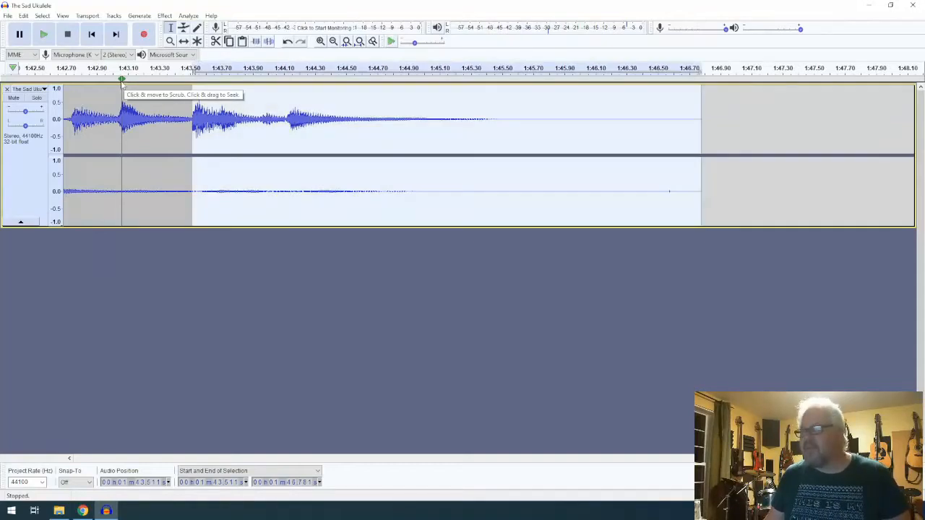
pyautogui.click(140, 16)
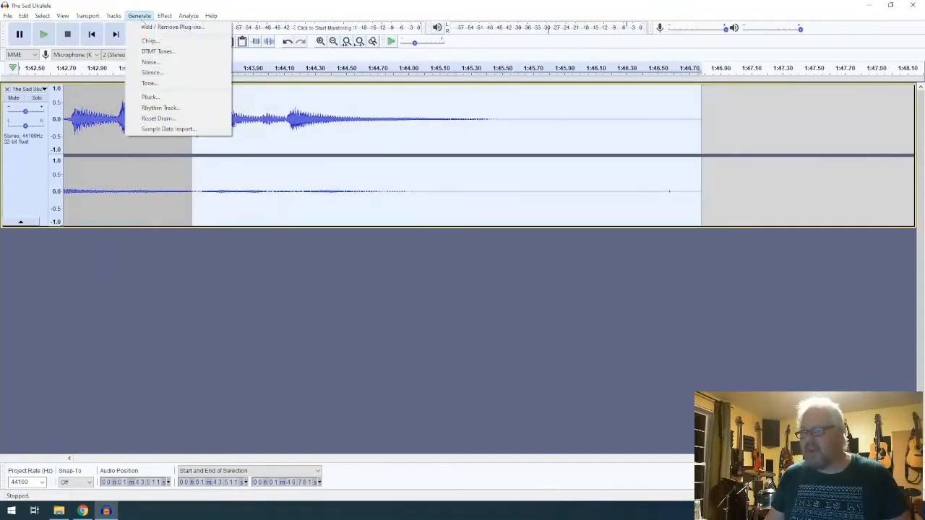
pyautogui.moveTo(166, 18)
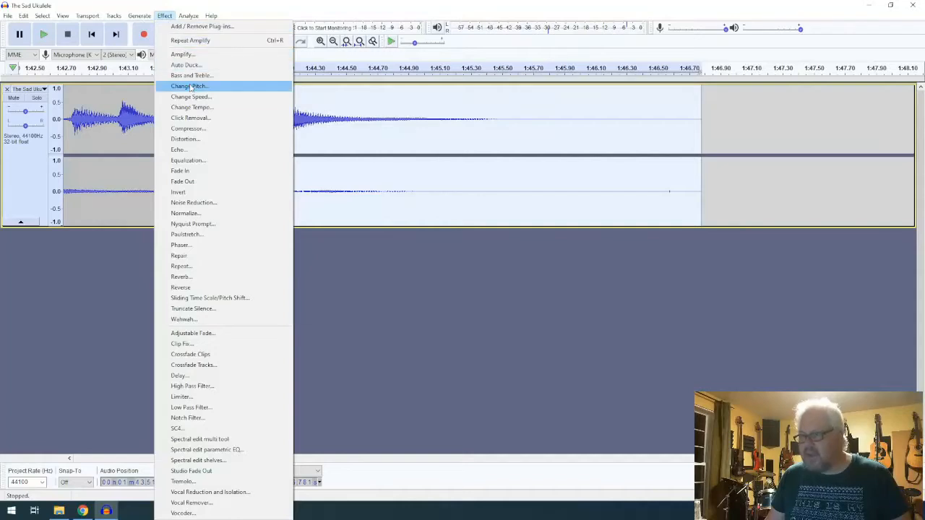
pyautogui.click(186, 182)
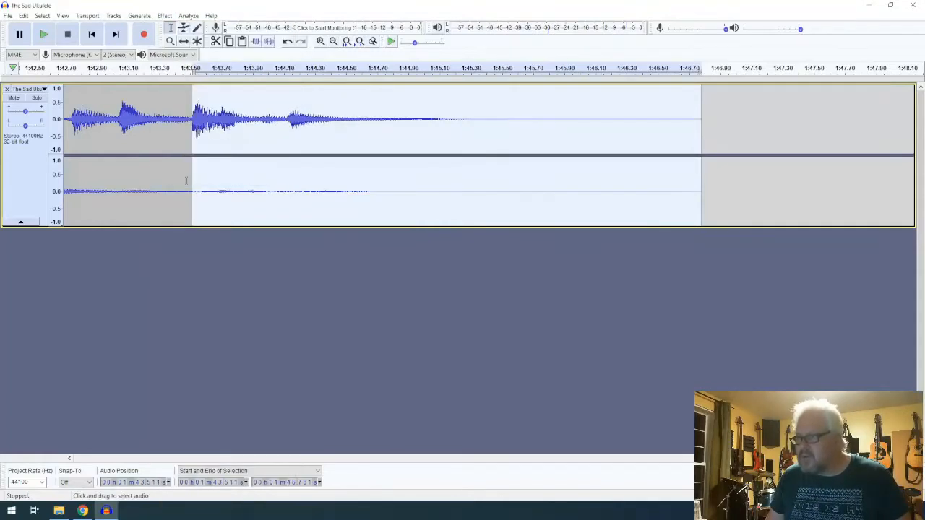
# Step: Play back the faded ending from about 1:42.748, at the start of the last visible notes
pyautogui.click(350, 160)
pyautogui.click(145, 96)
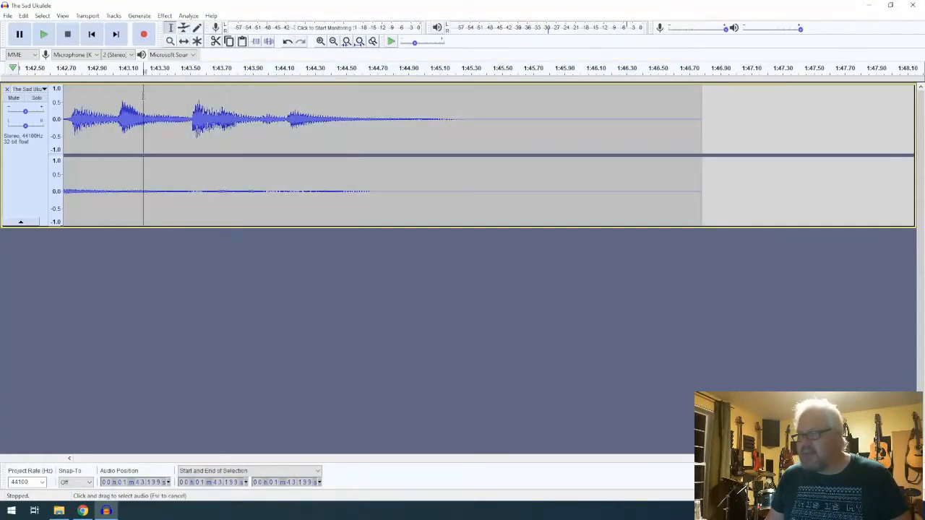
pyautogui.click(120, 95)
pyautogui.click(73, 96)
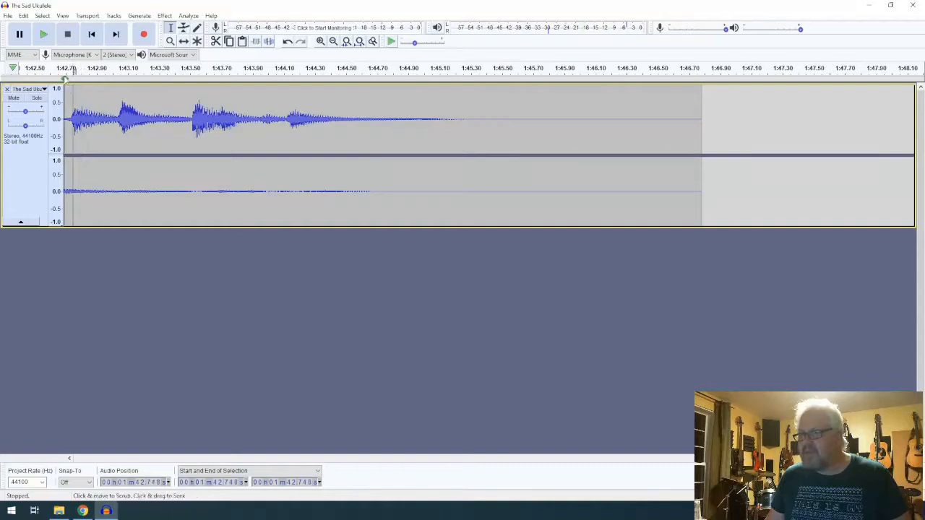
pyautogui.click(45, 35)
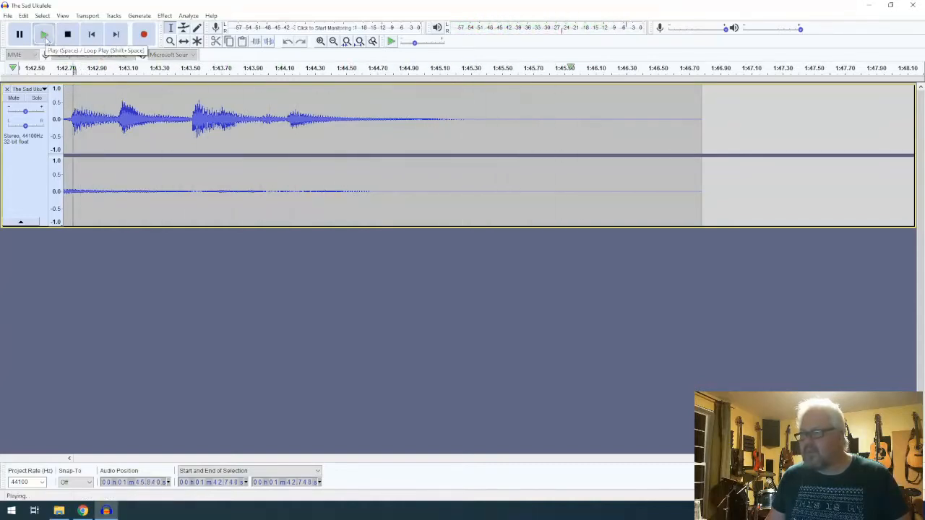
# Step: Delete the silent tail after the fade, from about 1:45.331 to the end of the track
pyautogui.click(474, 102)
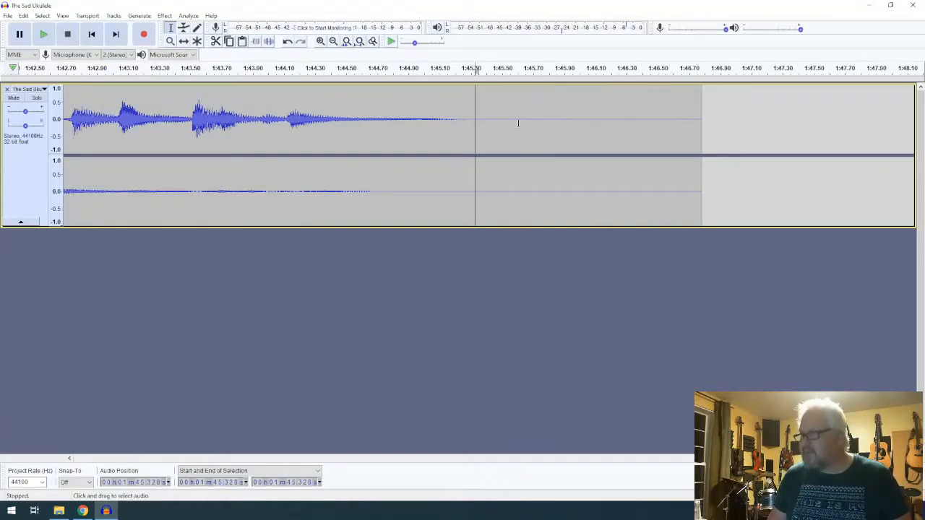
pyautogui.press('Right')
pyautogui.press('Right')
pyautogui.press('Right')
pyautogui.press('Right')
pyautogui.press('Right')
pyautogui.press('Right')
pyautogui.press('Right')
pyautogui.press('Right')
pyautogui.press('Left')
pyautogui.press('Left')
pyautogui.press('Left')
pyautogui.press('Left')
pyautogui.press('Left')
pyautogui.press('Left')
pyautogui.press('Left')
pyautogui.press('Left')
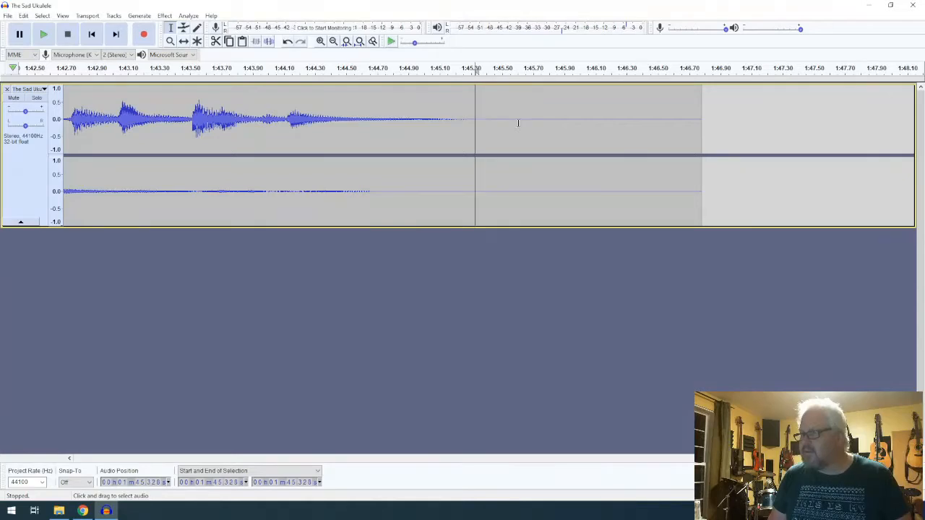
pyautogui.press('Right')
pyautogui.hotkey('shift', 'End')
pyautogui.press('Delete')
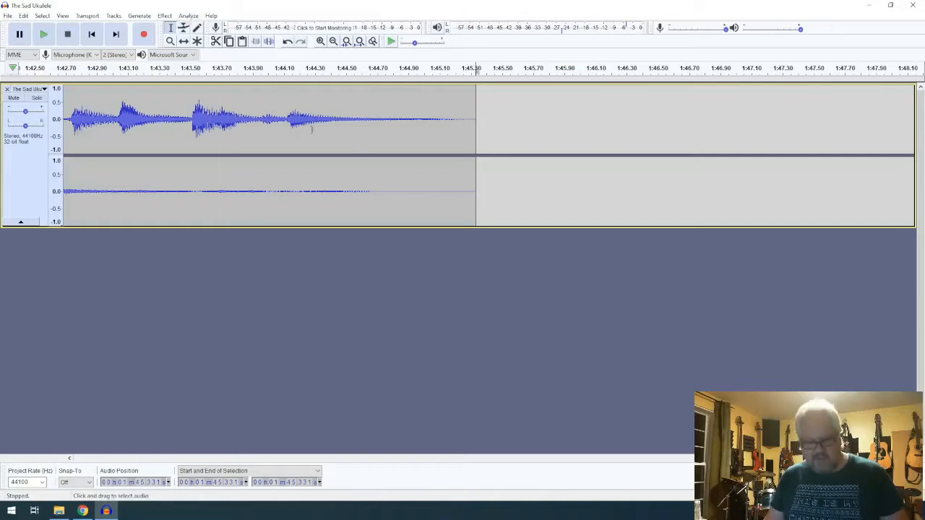
# Step: Fit the whole track in view and play back its opening seconds from the beginning
pyautogui.doubleClick(289, 115)
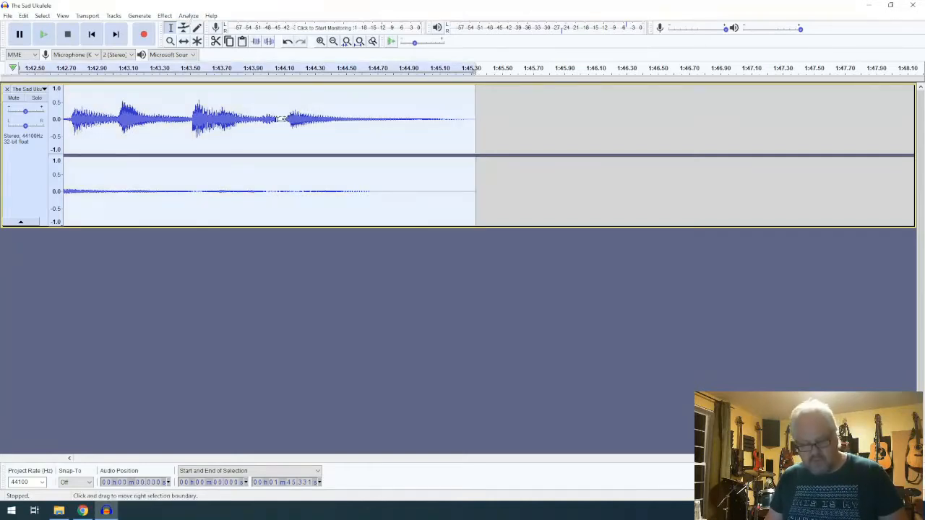
pyautogui.hotkey('ctrl', 'f')
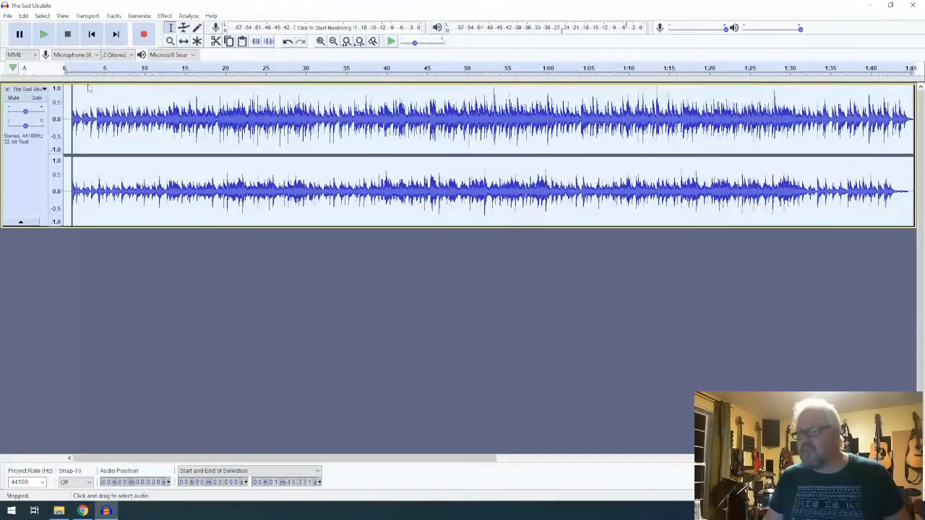
pyautogui.click(94, 36)
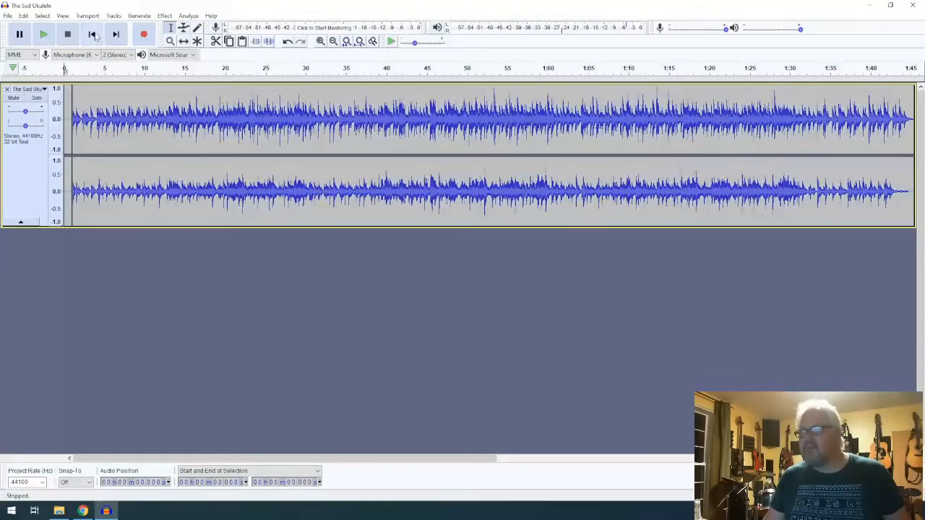
pyautogui.click(44, 34)
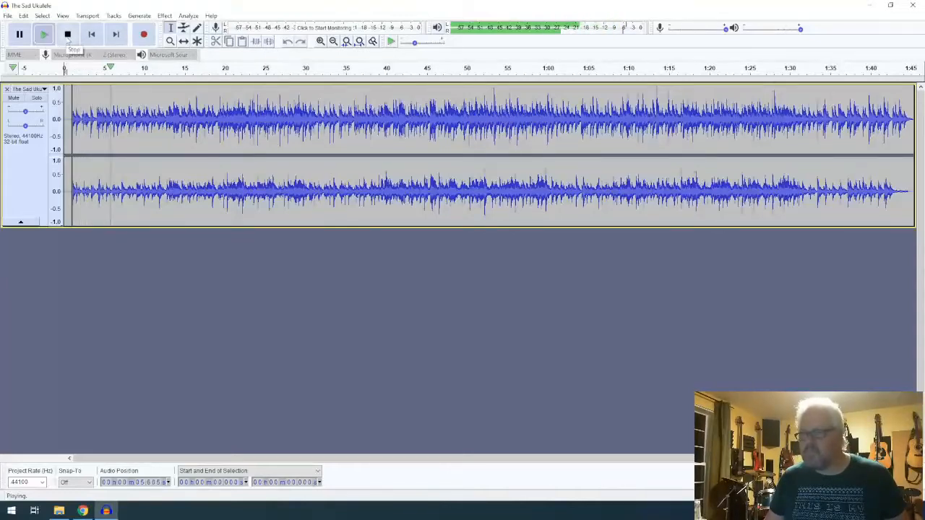
pyautogui.click(68, 40)
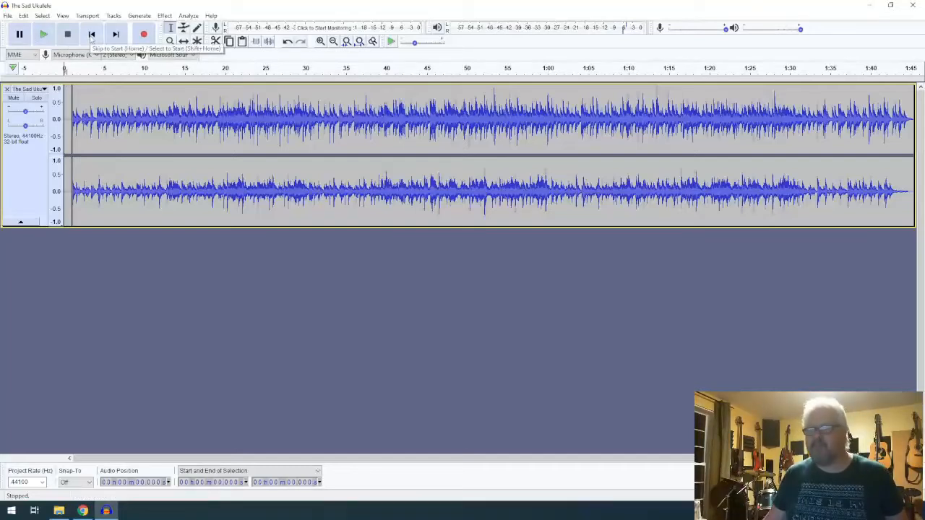
# Step: Start exporting the audio and set the file type to WAV (Microsoft) signed 16-bit PCM
pyautogui.click(7, 15)
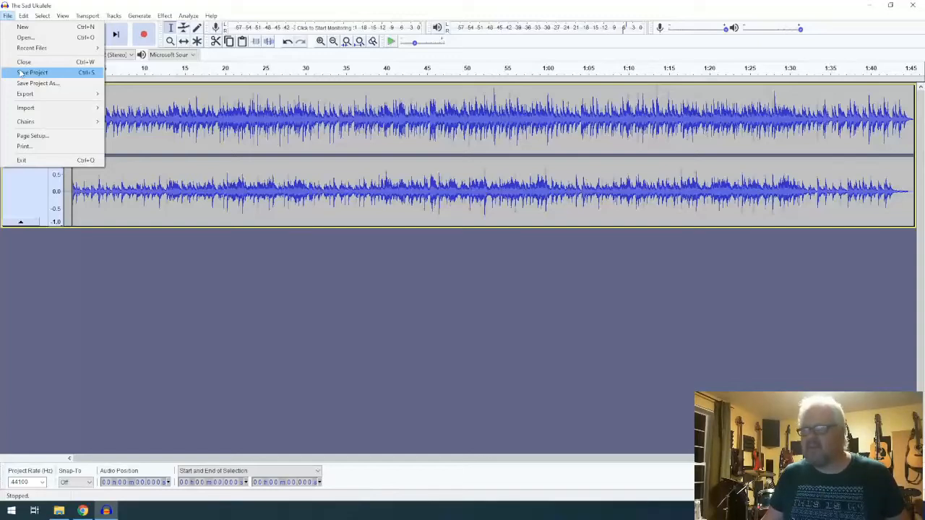
pyautogui.moveTo(27, 97)
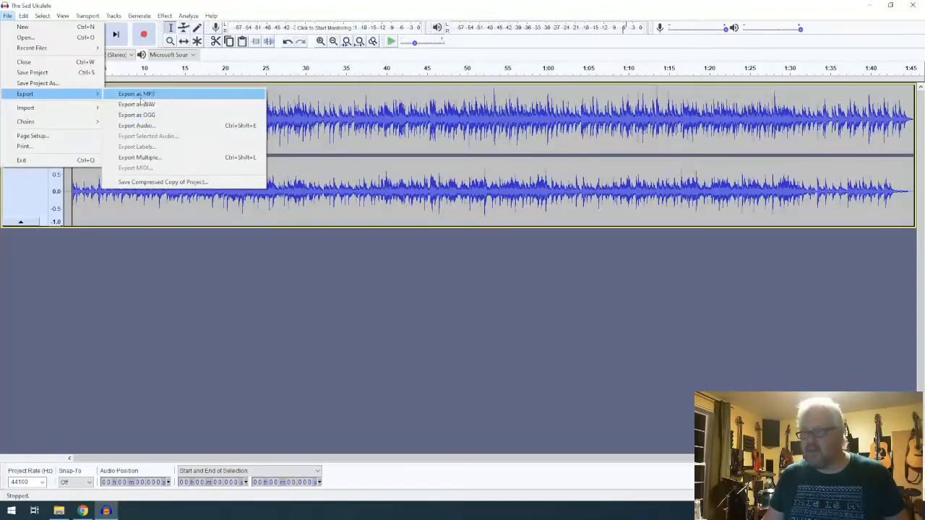
pyautogui.click(138, 94)
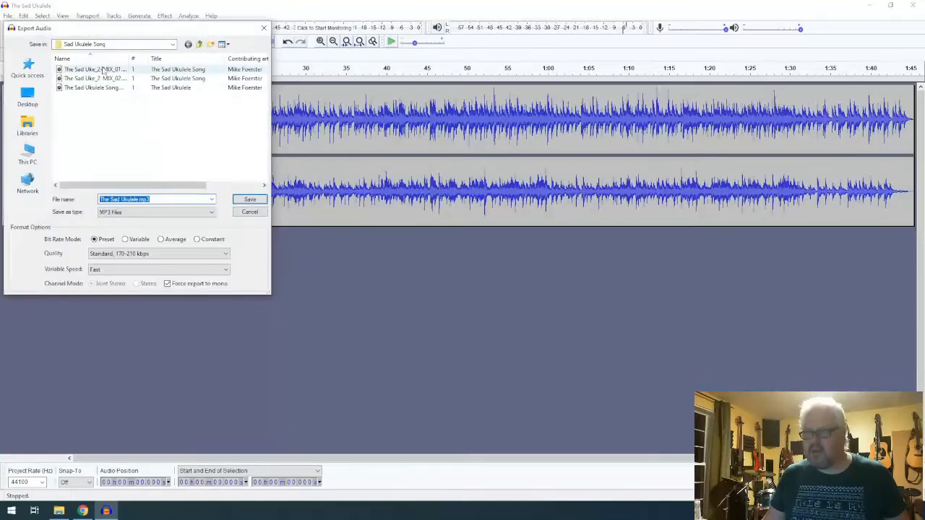
pyautogui.click(169, 199)
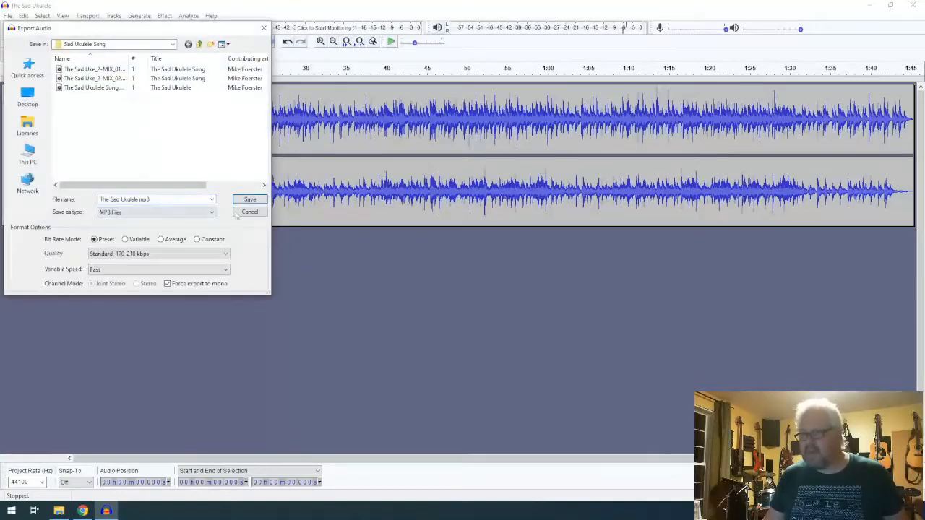
pyautogui.click(209, 213)
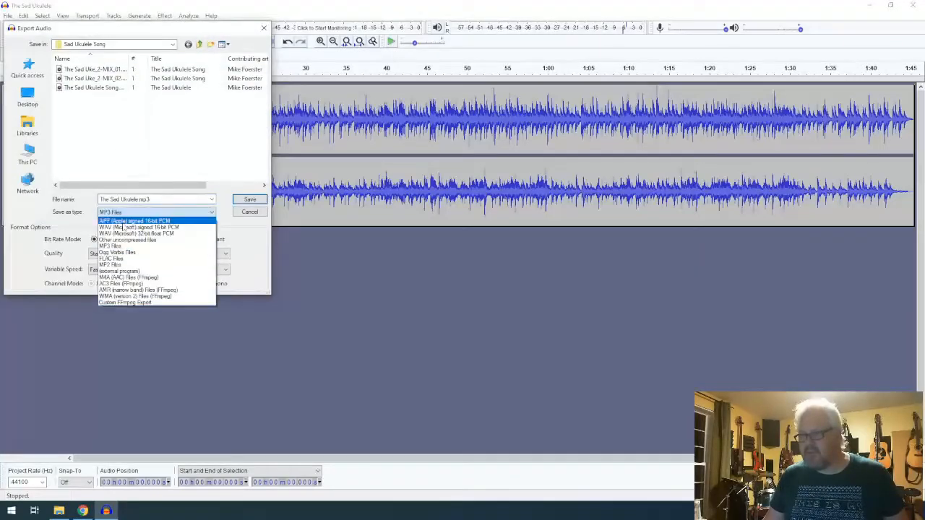
pyautogui.click(125, 225)
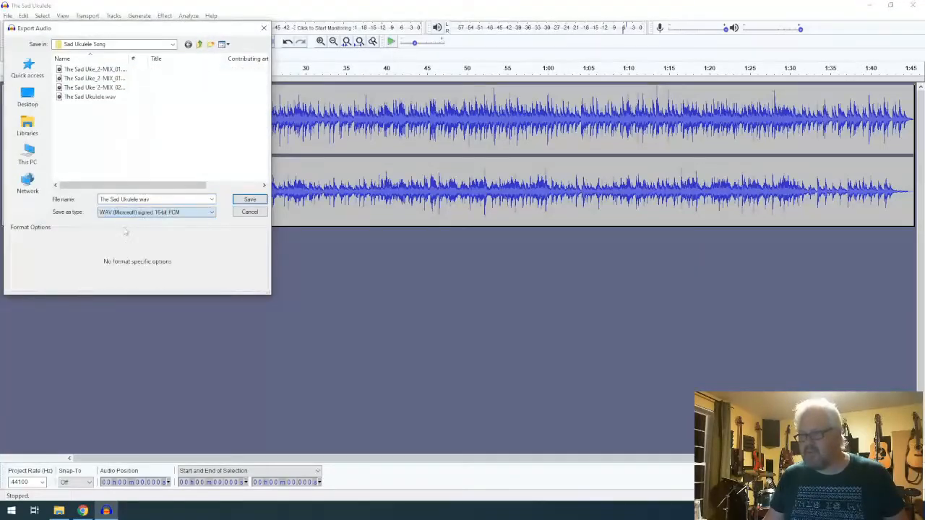
pyautogui.click(212, 213)
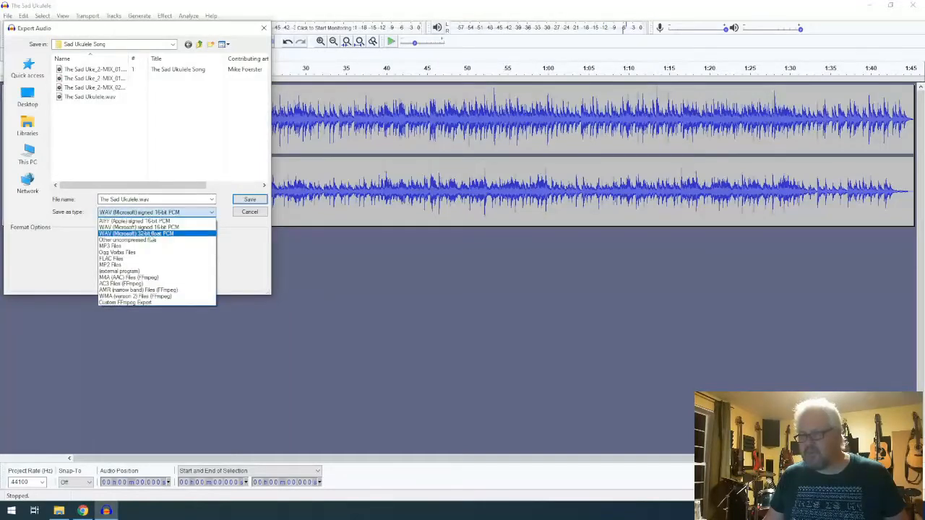
pyautogui.click(230, 239)
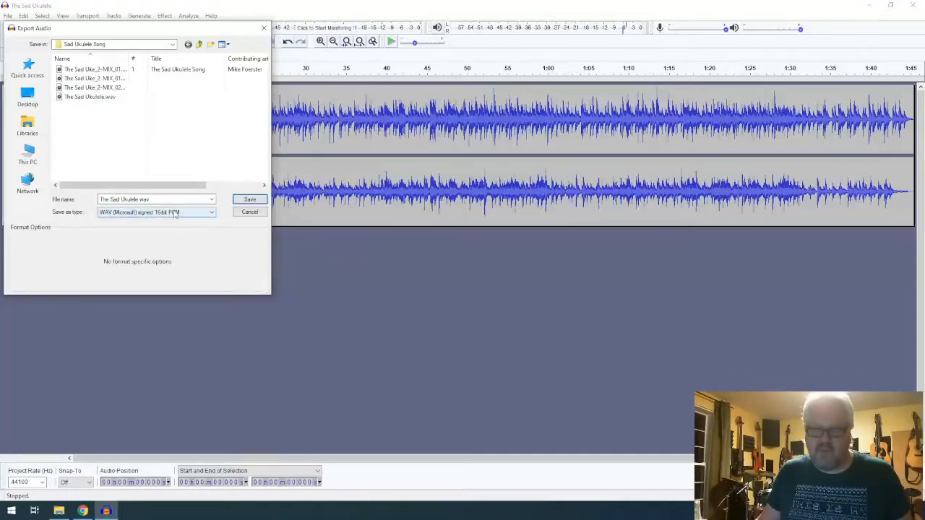
pyautogui.click(211, 213)
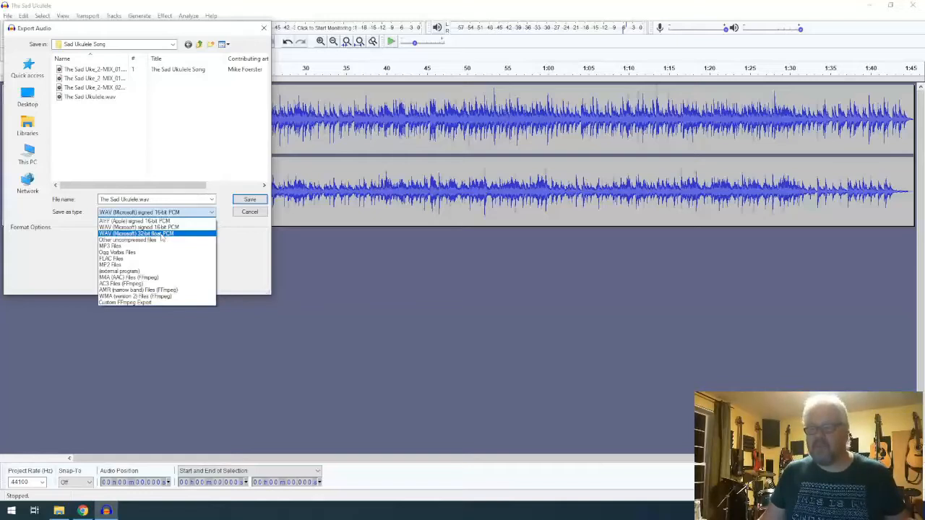
pyautogui.click(145, 227)
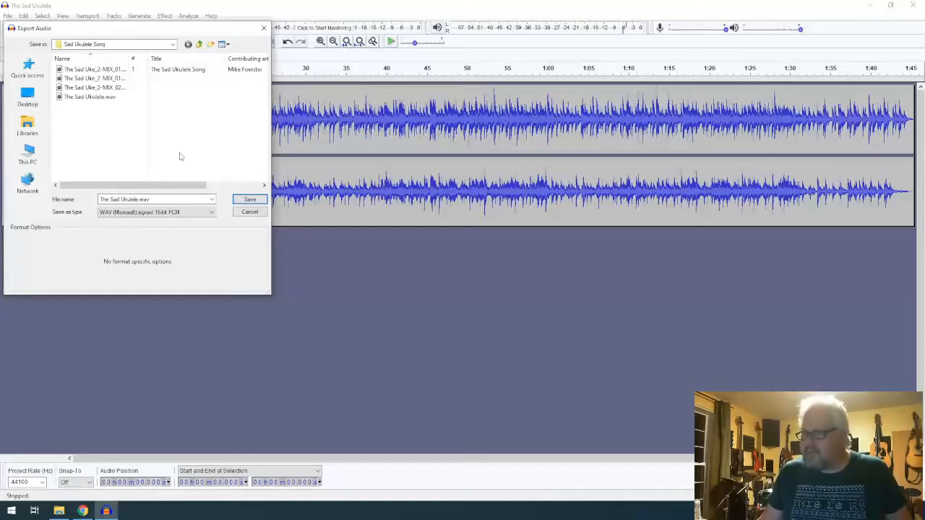
# Step: Save the export as The Sad Ukulele.wav in the Sad Ukulele Song folder, replacing the existing file
pyautogui.tripleClick(163, 199)
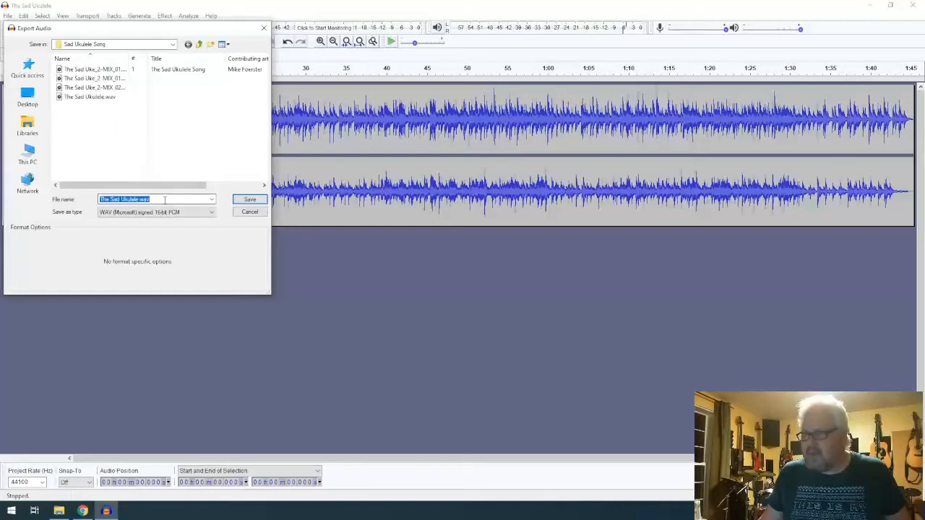
pyautogui.click(238, 200)
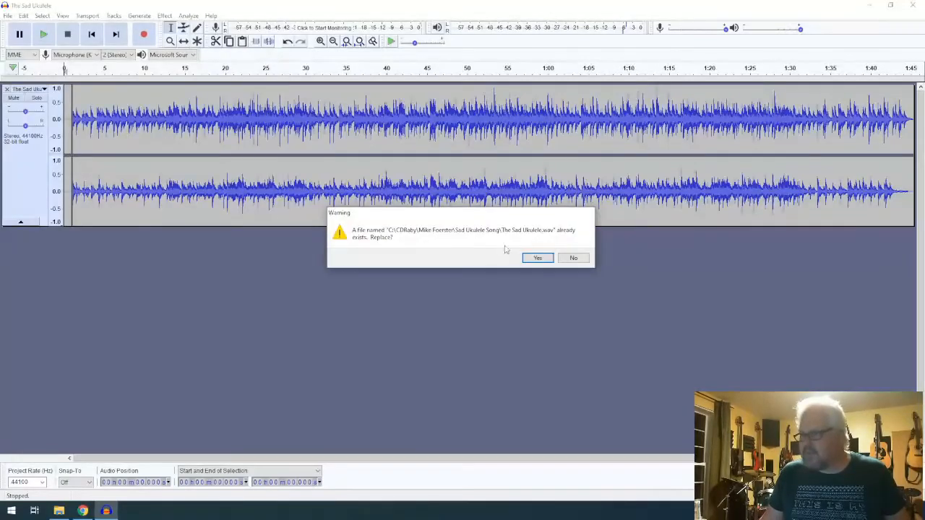
pyautogui.click(535, 258)
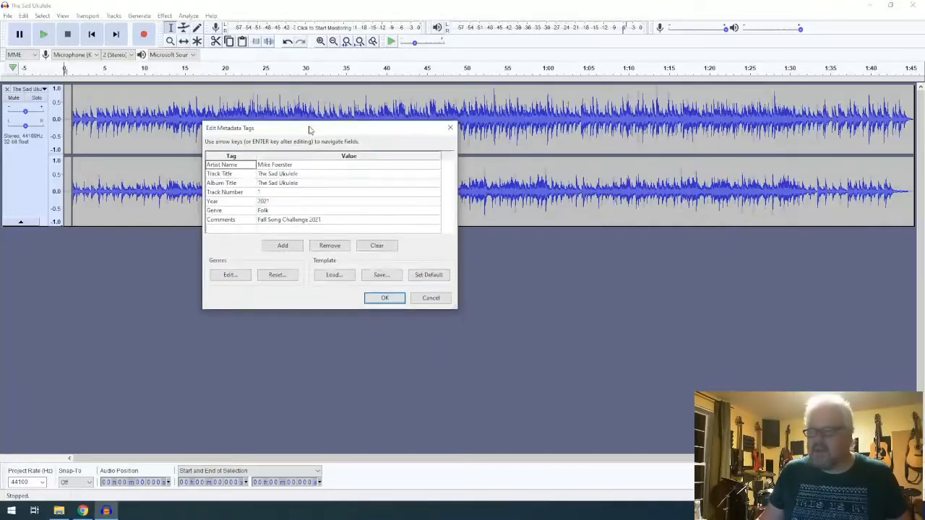
# Step: Review the artist name, track title and album title tags, and accept the metadata to write the WAV file
pyautogui.moveTo(314, 125); pyautogui.dragTo(353, 146)
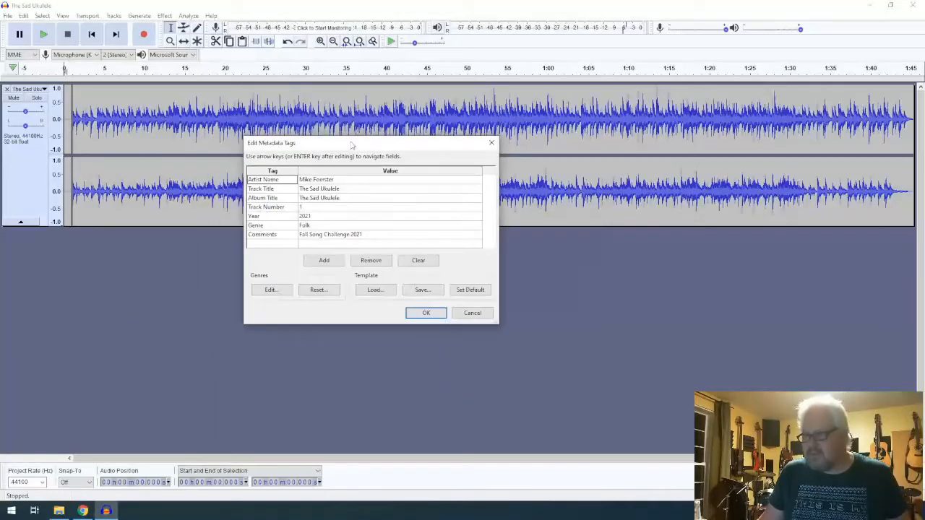
pyautogui.click(348, 180)
pyautogui.click(351, 188)
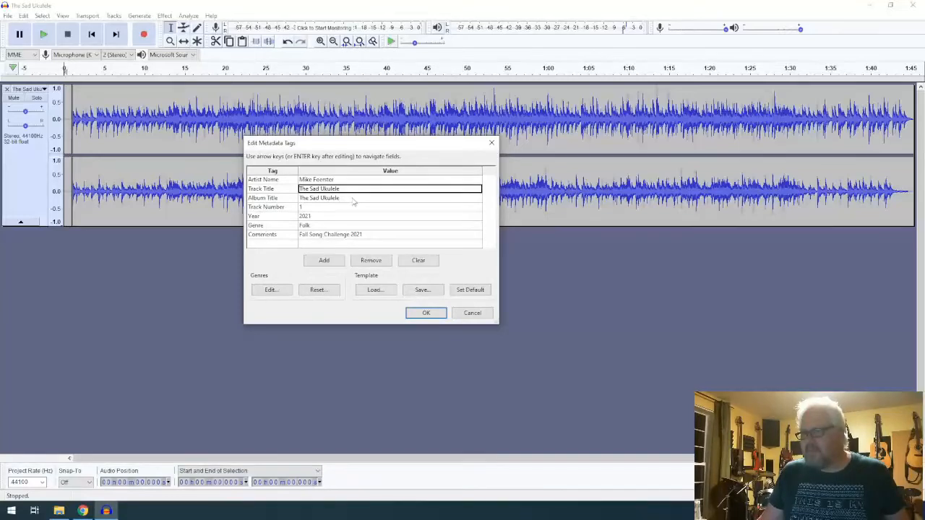
pyautogui.click(352, 198)
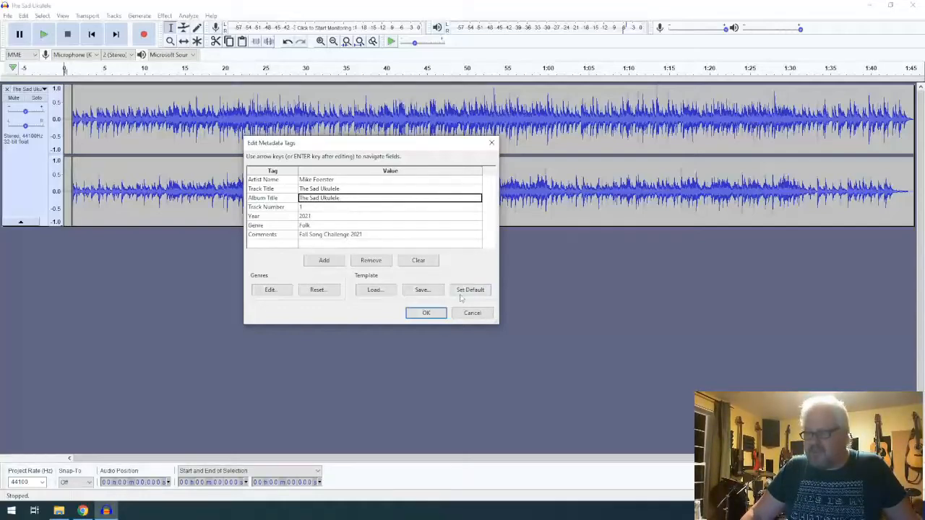
pyautogui.click(426, 312)
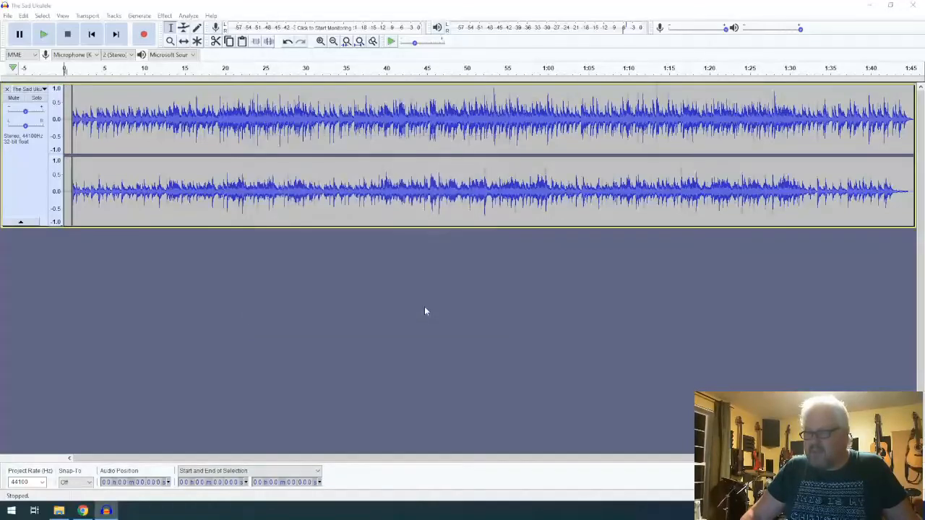